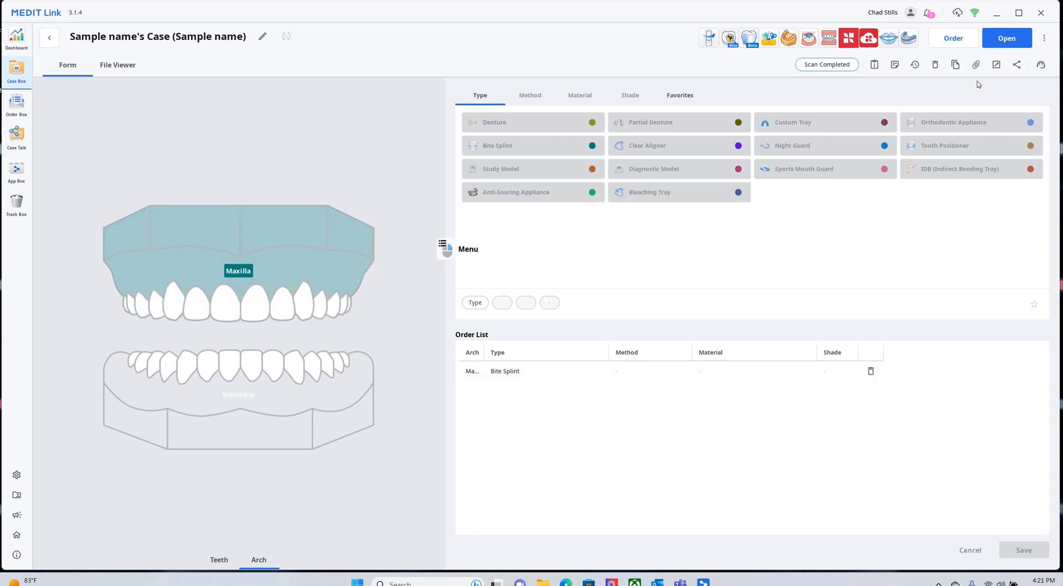
- Start Medit Splints for the case and choose the maxilla arch with the Michigan splint type
{"action": "left_click", "coordinate": [909, 40]}
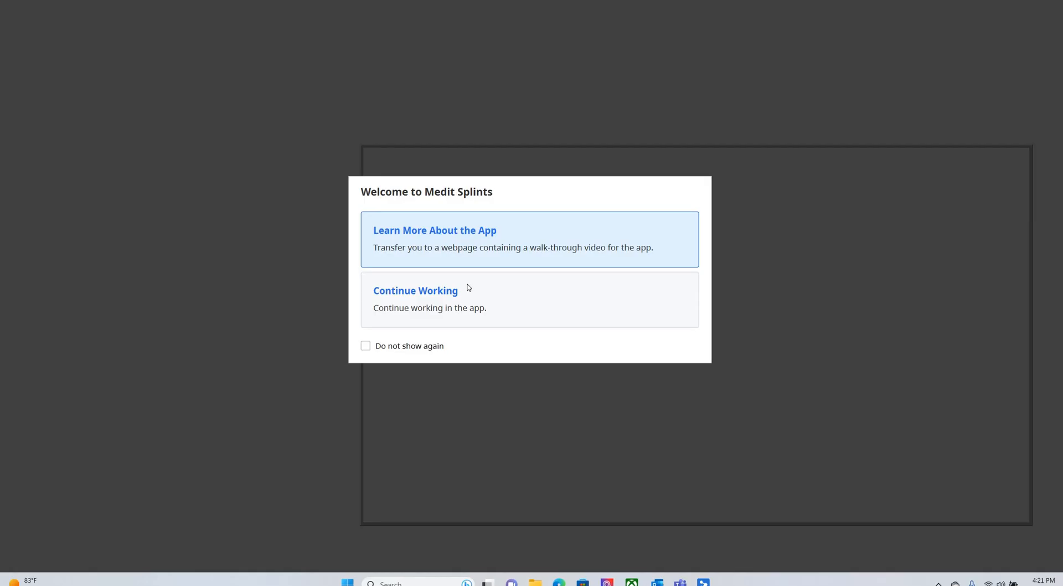
{"action": "left_click", "coordinate": [574, 292]}
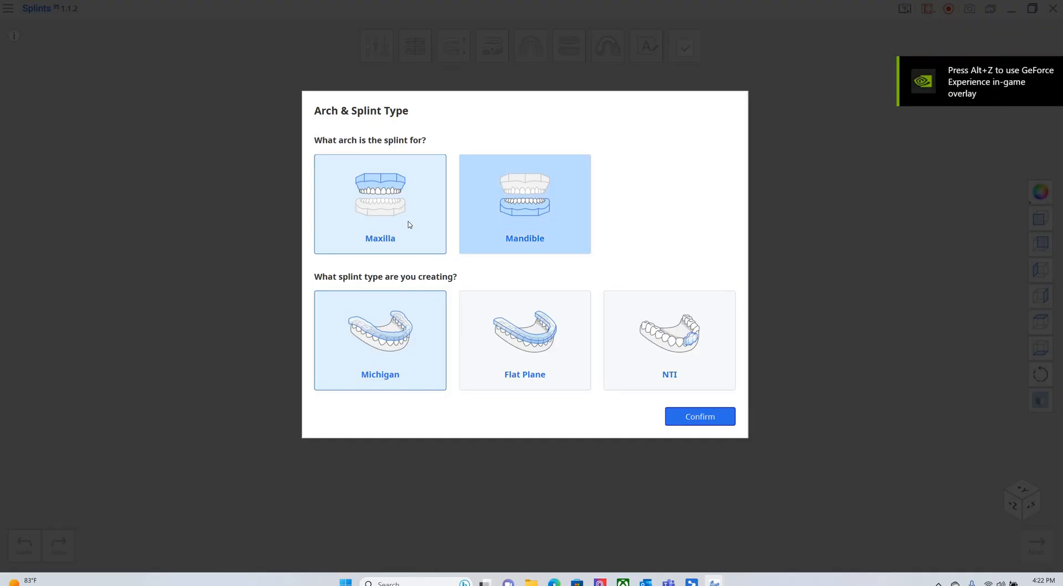
{"action": "left_click", "coordinate": [409, 224]}
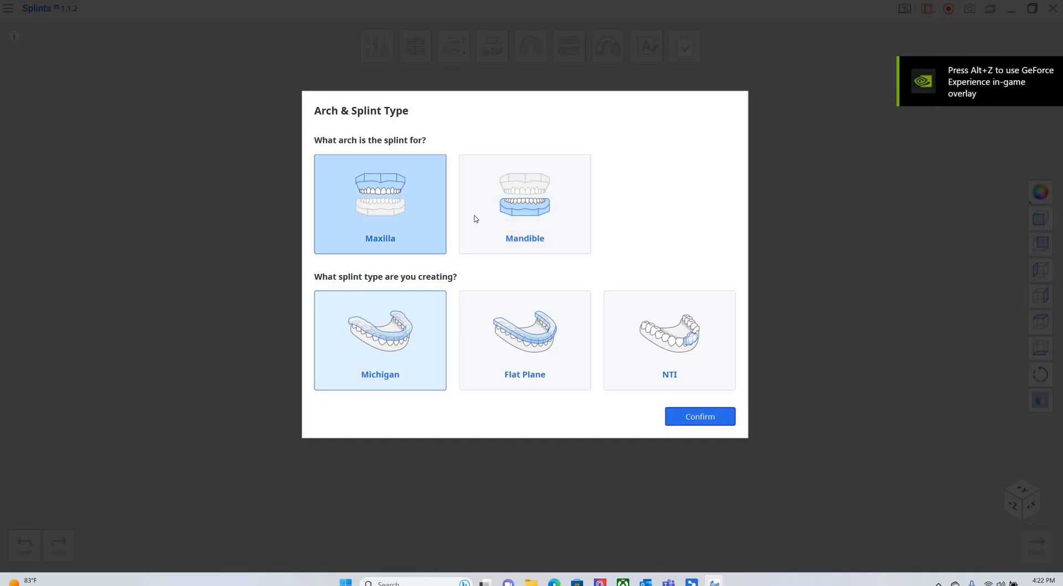
{"action": "left_click", "coordinate": [424, 364]}
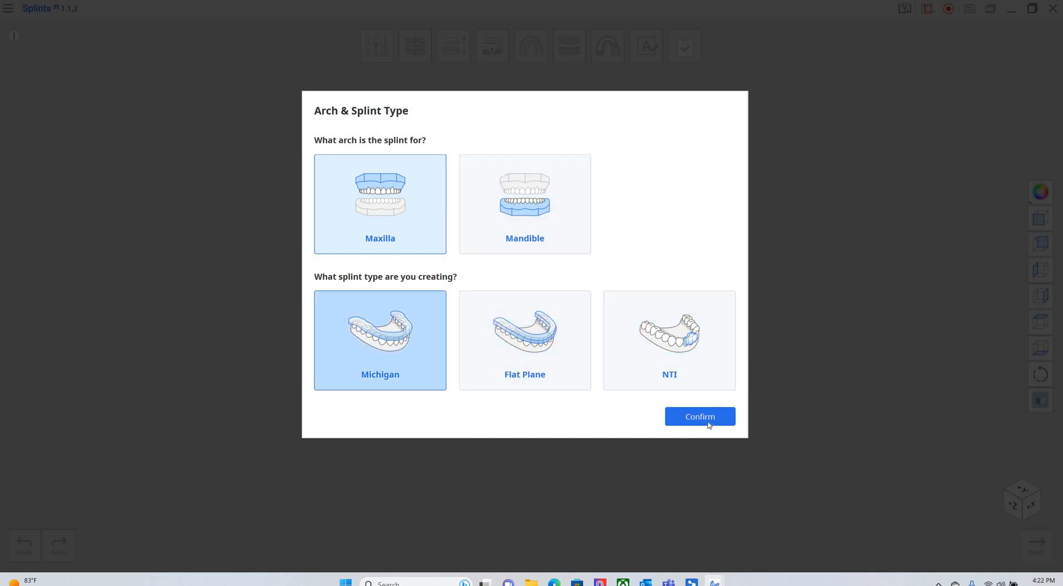
{"action": "key", "text": "Return"}
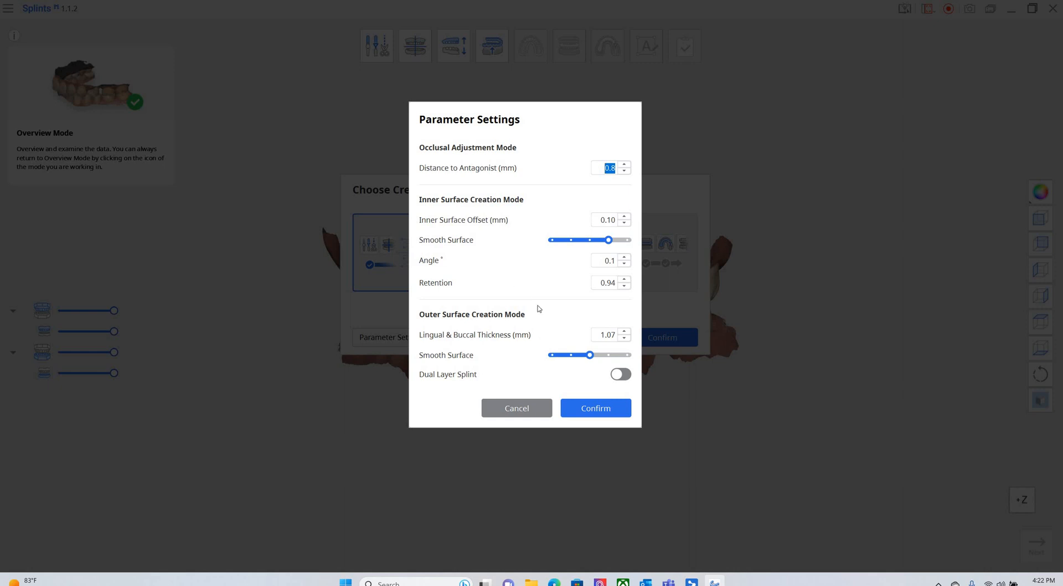
- Accept the splint parameter settings and generate the splint with Auto Creation
{"action": "left_click", "coordinate": [596, 408]}
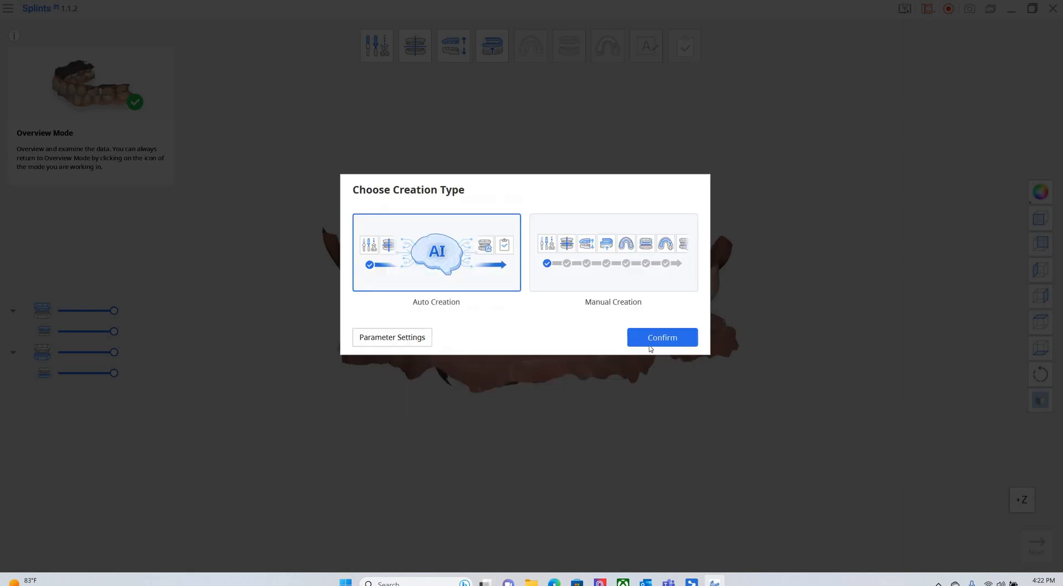
{"action": "left_click", "coordinate": [650, 345]}
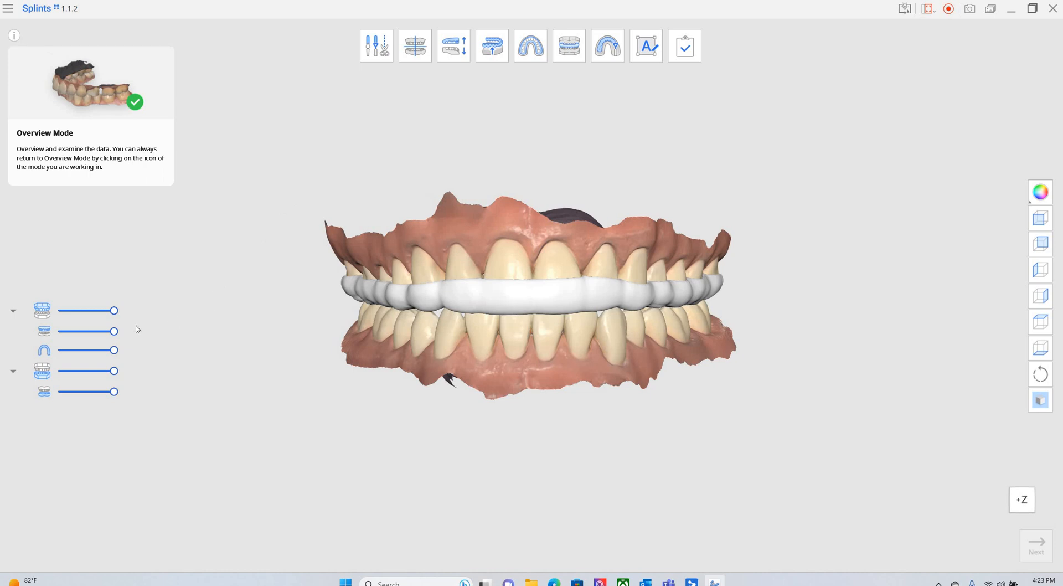
- Toggle the visibility of the jaw scans and isolate the generated splint to examine its shape
{"action": "left_click", "coordinate": [45, 313]}
{"action": "left_click", "coordinate": [46, 313]}
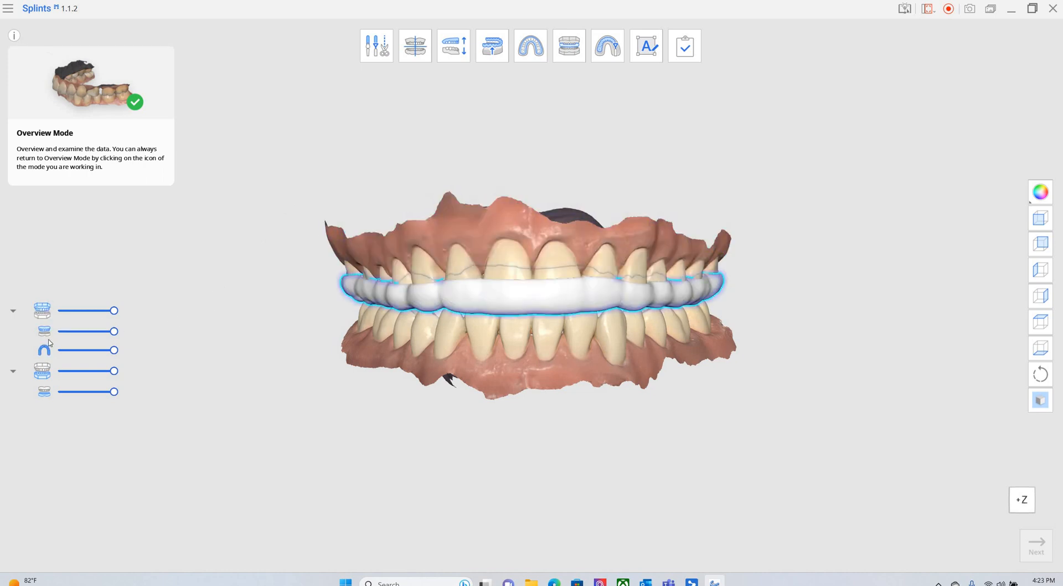
{"action": "left_click", "coordinate": [44, 391]}
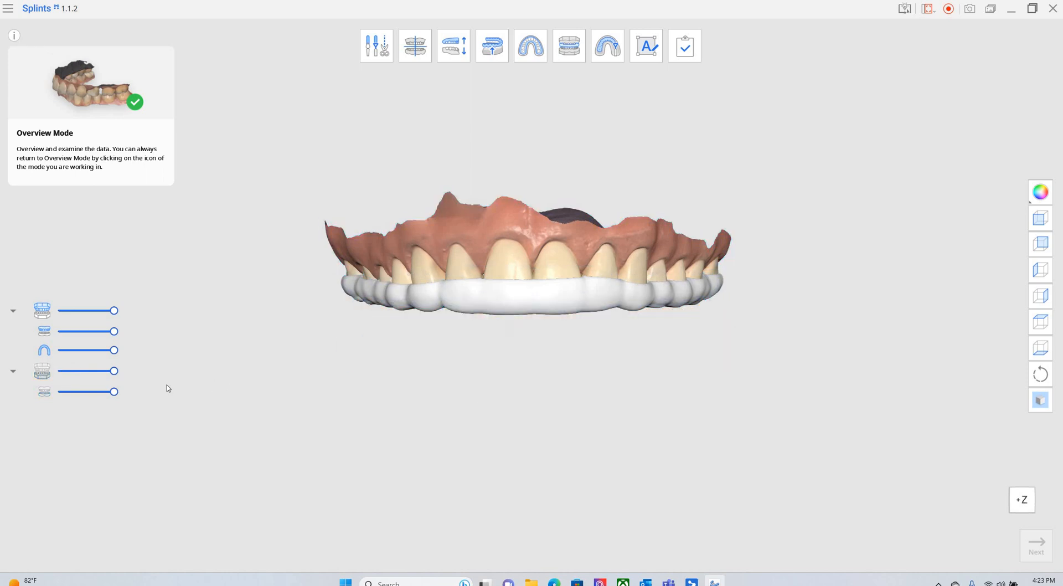
{"action": "left_click", "coordinate": [43, 392]}
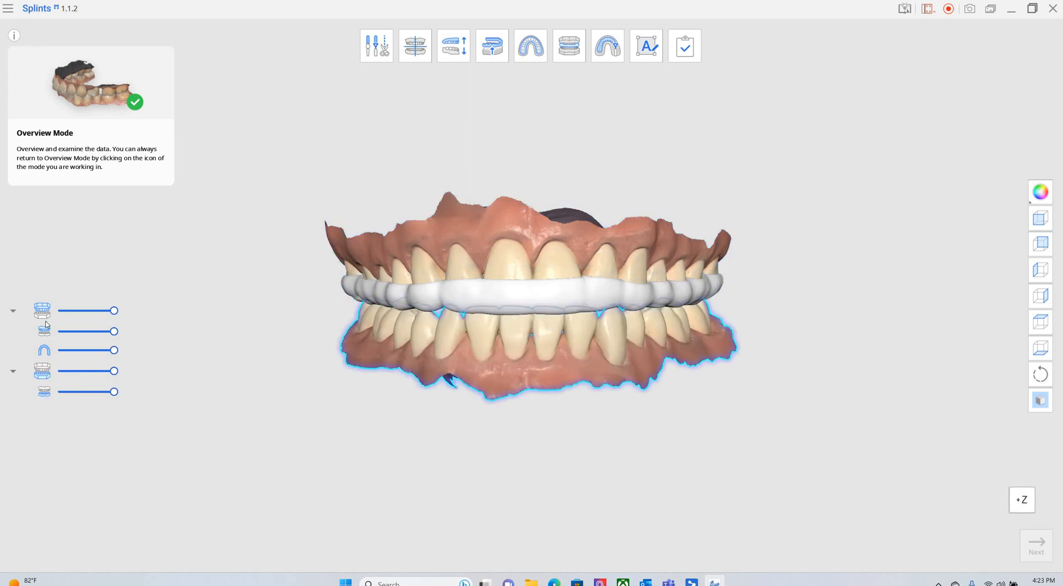
{"action": "left_click", "coordinate": [42, 370]}
{"action": "left_click", "coordinate": [42, 310]}
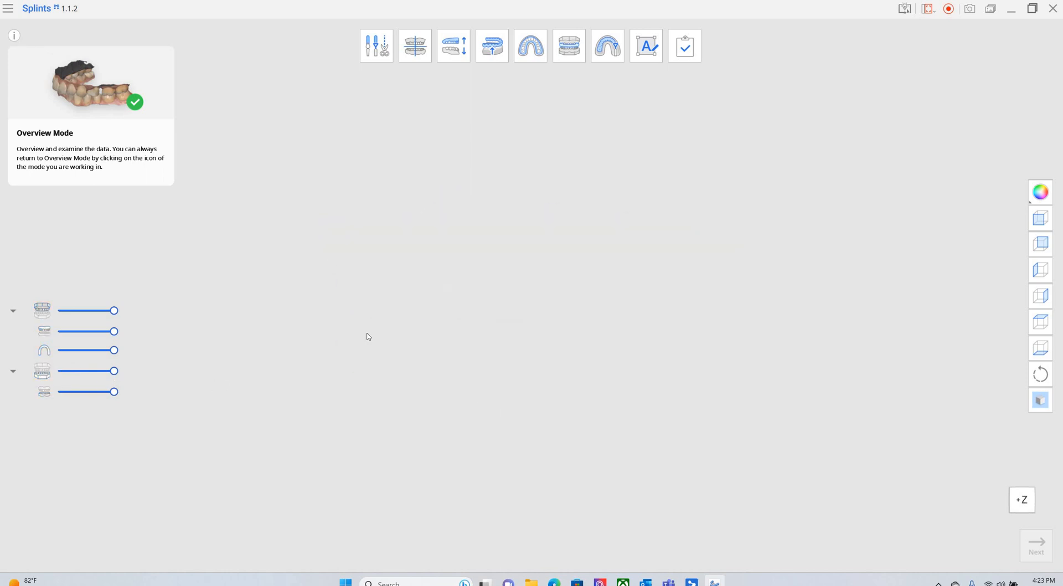
{"action": "right_click_drag", "start_coordinate": [509, 287], "coordinate": [609, 113]}
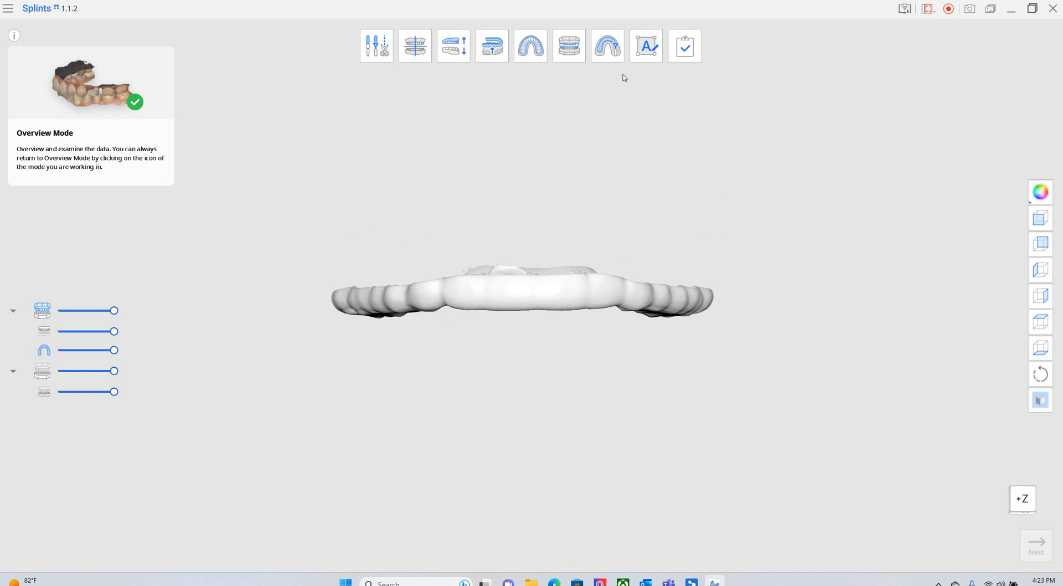
- In Design Mode, lower the Remove brush's strength and size, and sculpt away the heavy occlusal contacts on both posterior sides of the splint
{"action": "right_click_drag", "start_coordinate": [624, 78], "coordinate": [620, 65]}
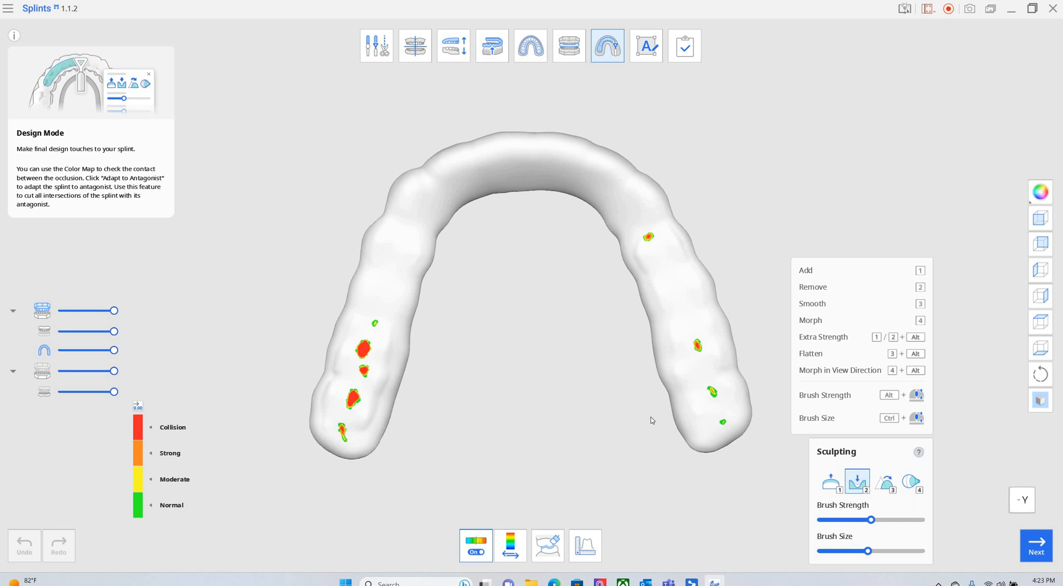
{"action": "mouse_move", "coordinate": [870, 520]}
{"action": "left_mouse_down"}
{"action": "mouse_move", "coordinate": [847, 519]}
{"action": "mouse_move", "coordinate": [853, 551]}
{"action": "left_mouse_up"}
{"action": "left_click", "coordinate": [363, 350]}
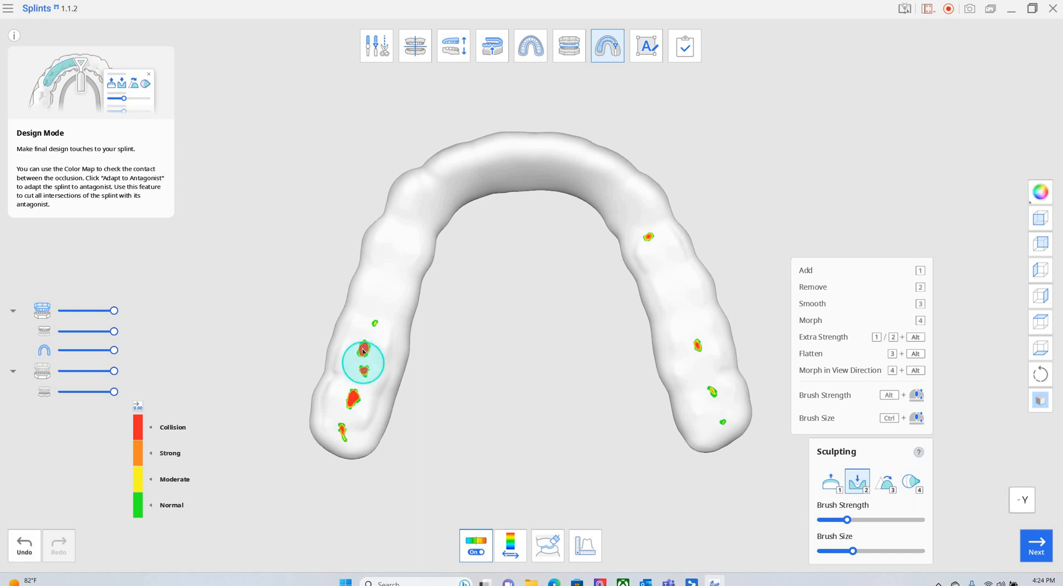
{"action": "left_click", "coordinate": [363, 367]}
{"action": "left_click", "coordinate": [362, 349]}
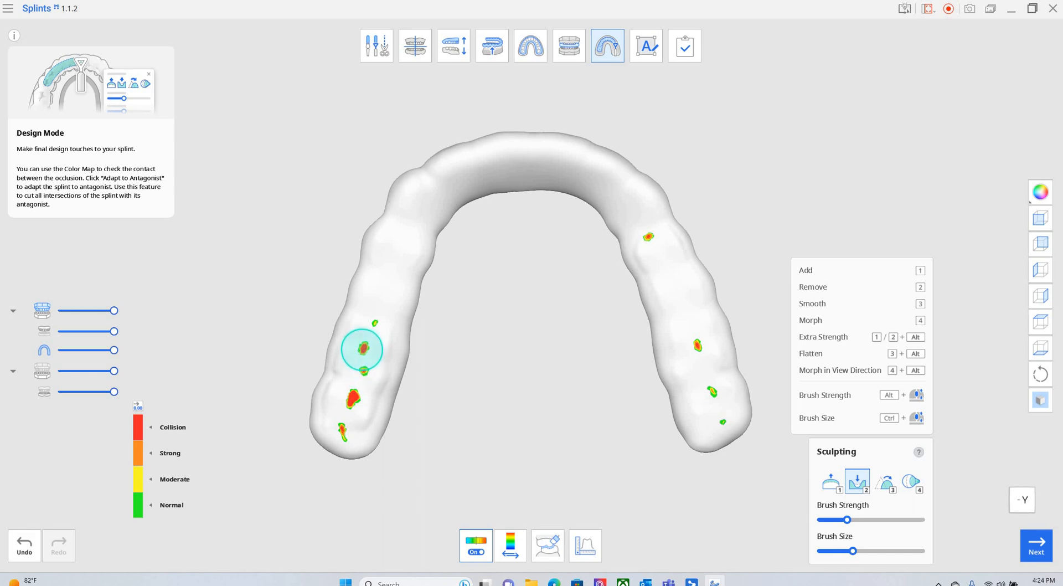
{"action": "left_click", "coordinate": [352, 397]}
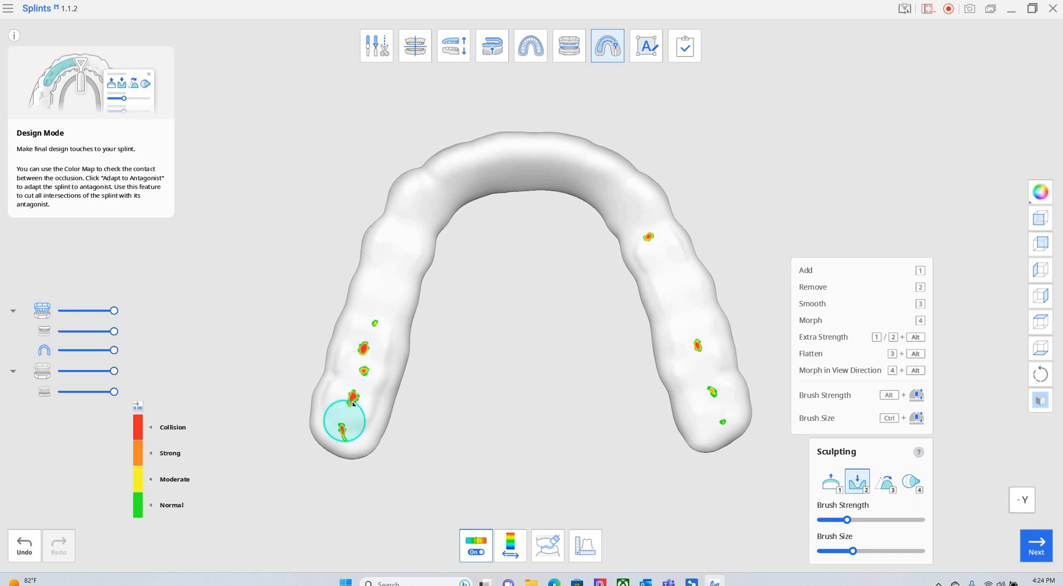
{"action": "left_click", "coordinate": [342, 430]}
{"action": "left_click", "coordinate": [353, 401]}
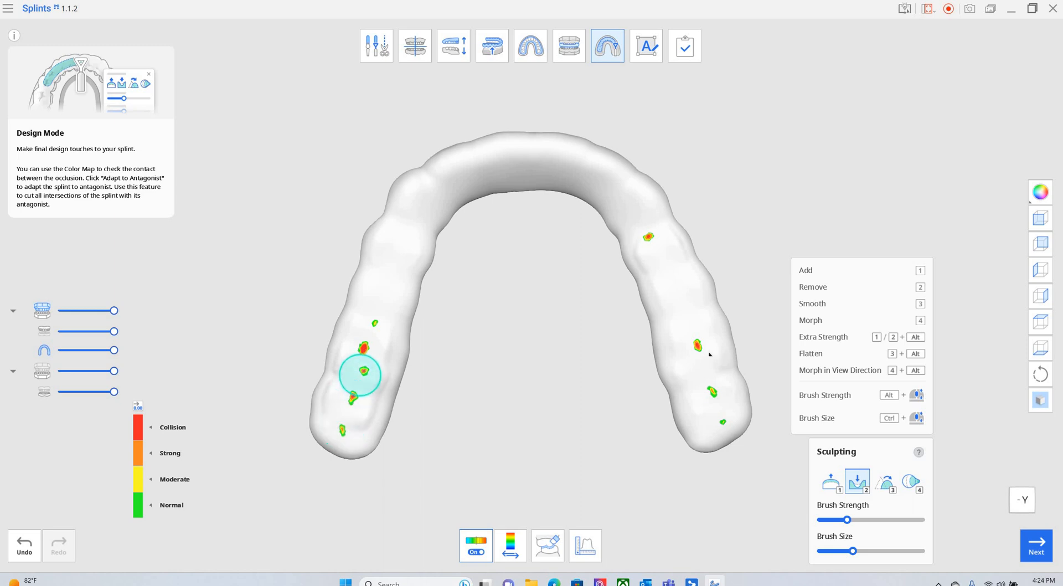
{"action": "left_click", "coordinate": [361, 372]}
{"action": "left_click", "coordinate": [698, 346]}
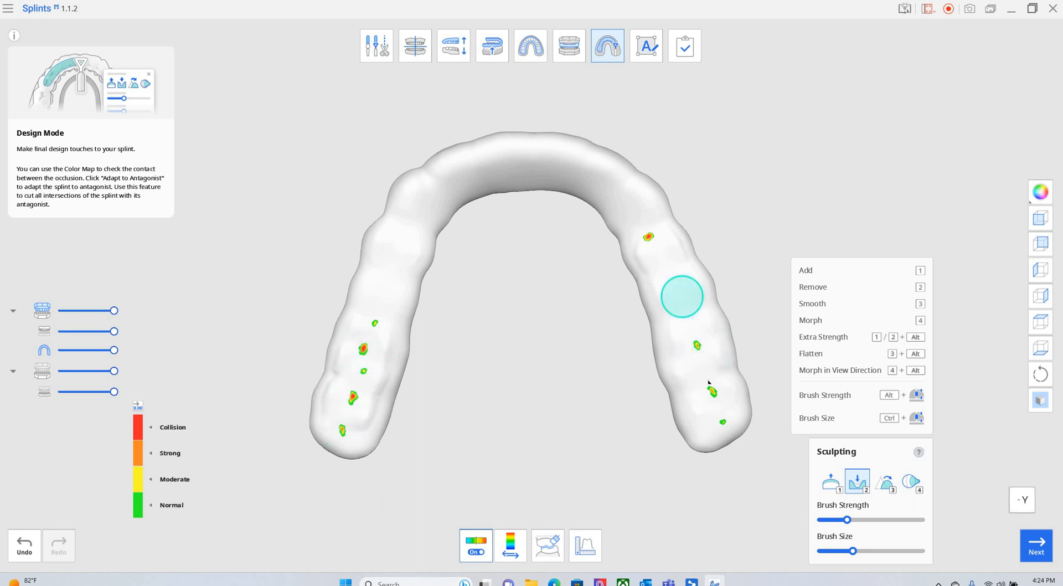
{"action": "left_click", "coordinate": [649, 236]}
{"action": "left_click", "coordinate": [711, 390]}
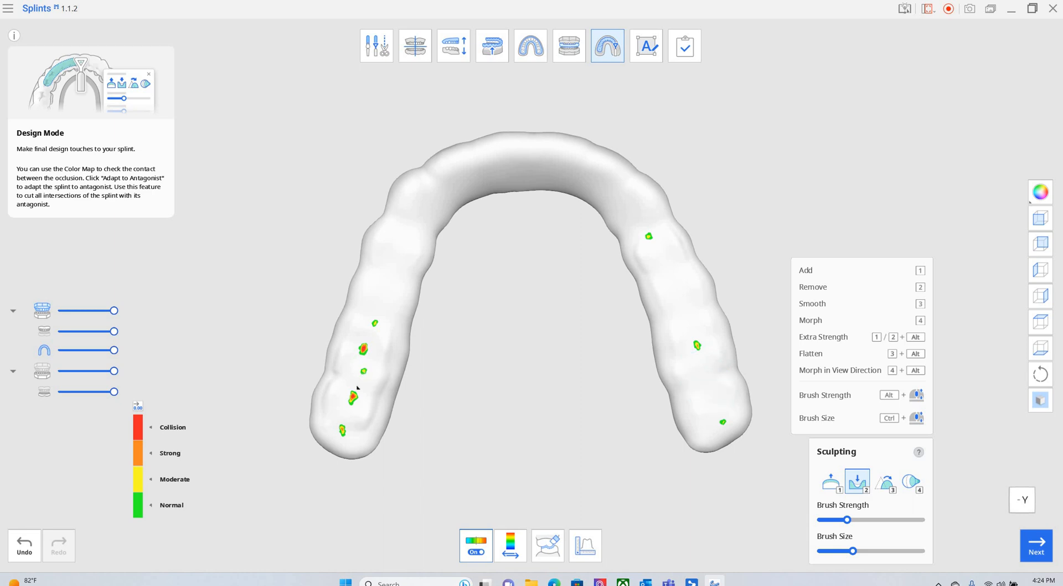
{"action": "left_click", "coordinate": [362, 349]}
{"action": "left_click", "coordinate": [352, 398]}
- In Labeling Mode, set the case-name label on the splint's inner side to 5 pt size and 1.2 mm depth
{"action": "right_click_drag", "start_coordinate": [620, 366], "coordinate": [649, 57]}
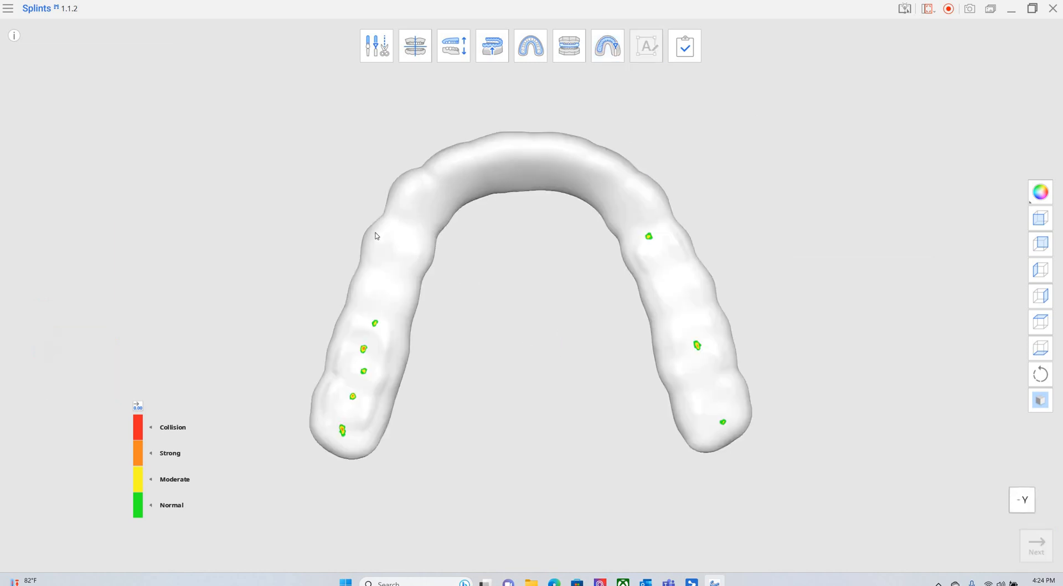
{"action": "right_click_drag", "start_coordinate": [884, 466], "coordinate": [519, 301]}
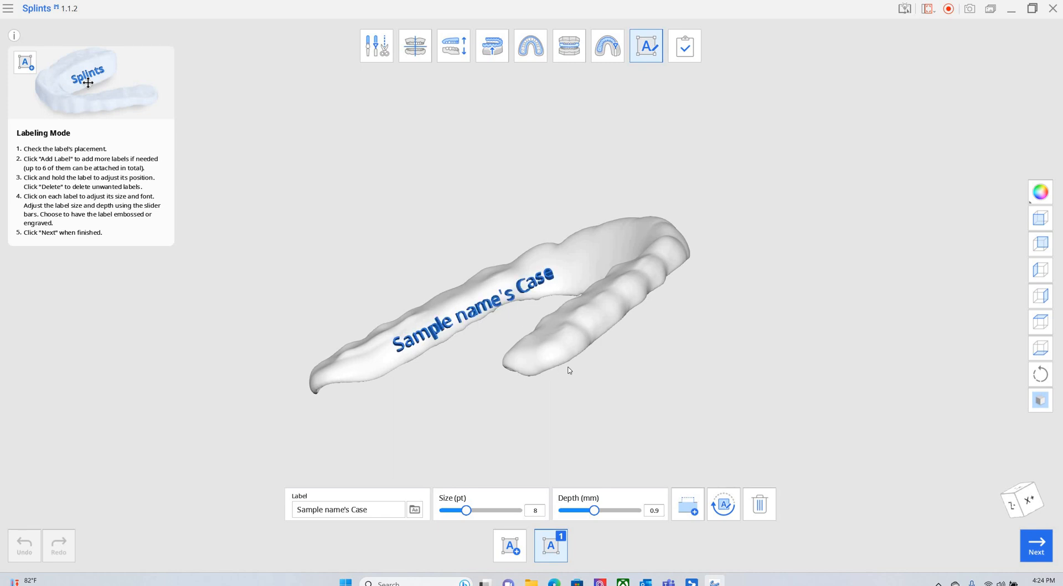
{"action": "right_click_drag", "start_coordinate": [601, 352], "coordinate": [582, 378]}
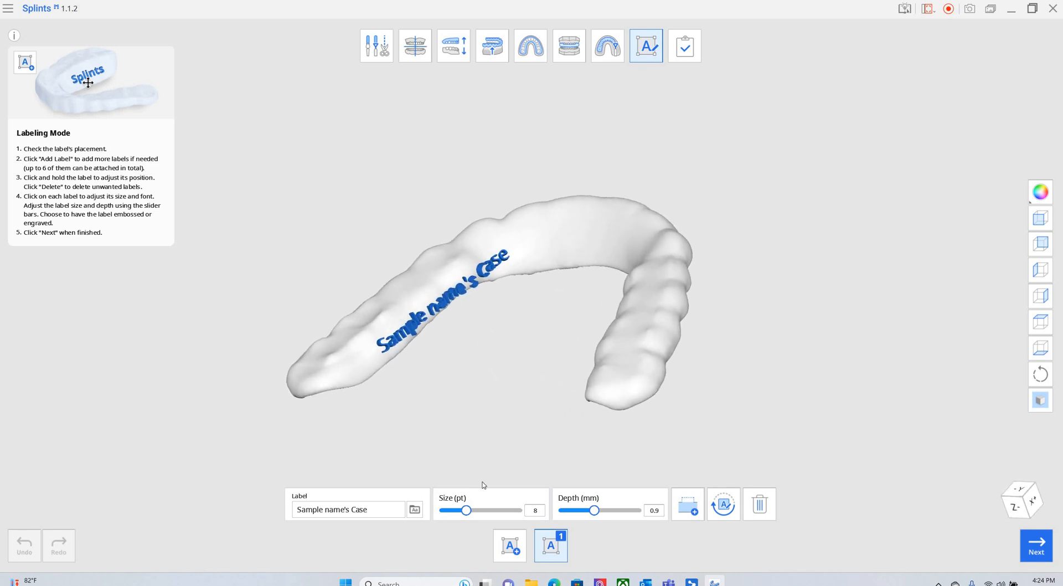
{"action": "right_click_drag", "start_coordinate": [368, 394], "coordinate": [487, 515]}
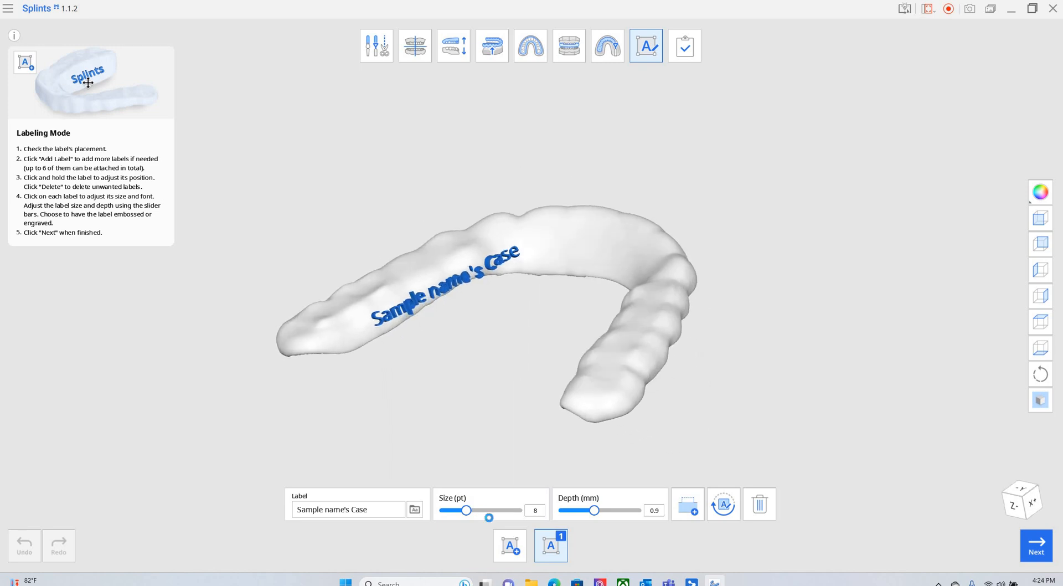
{"action": "left_click_drag", "start_coordinate": [467, 510], "coordinate": [444, 511]}
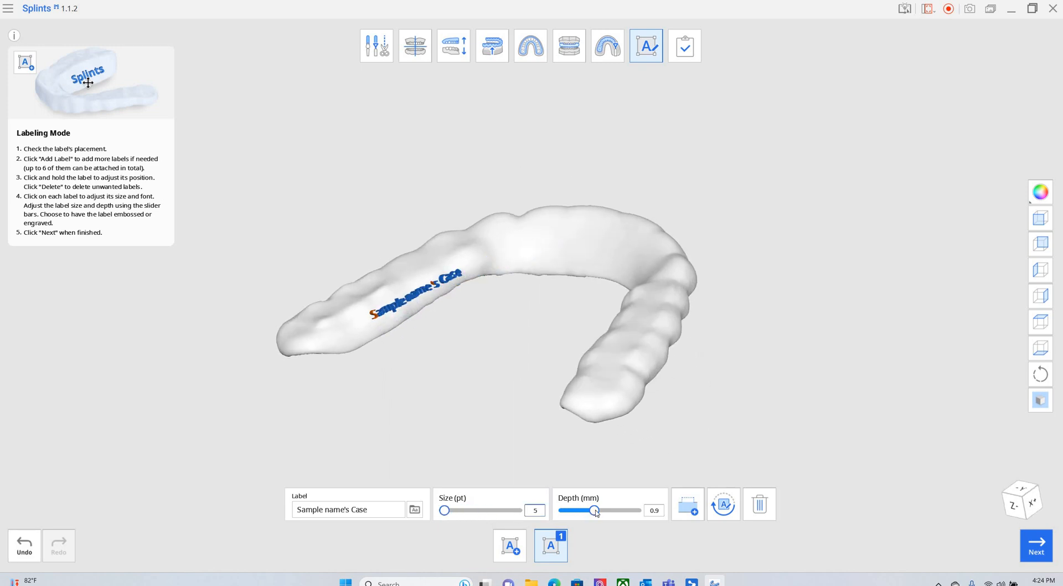
{"action": "left_click_drag", "start_coordinate": [590, 523], "coordinate": [594, 523]}
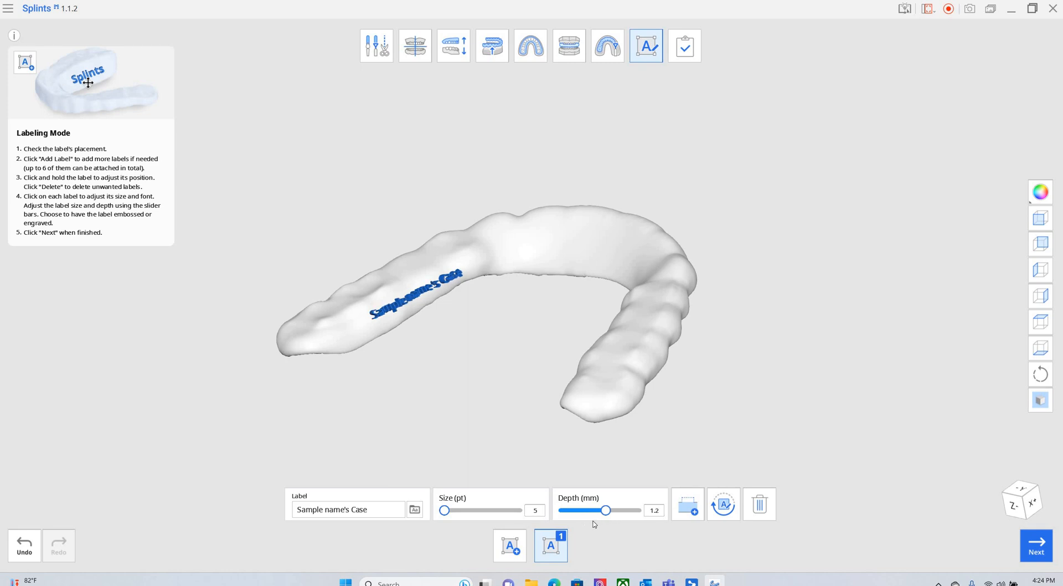
- Complete the splint design and save the project as "Sample name's Case"
{"action": "left_click", "coordinate": [682, 47]}
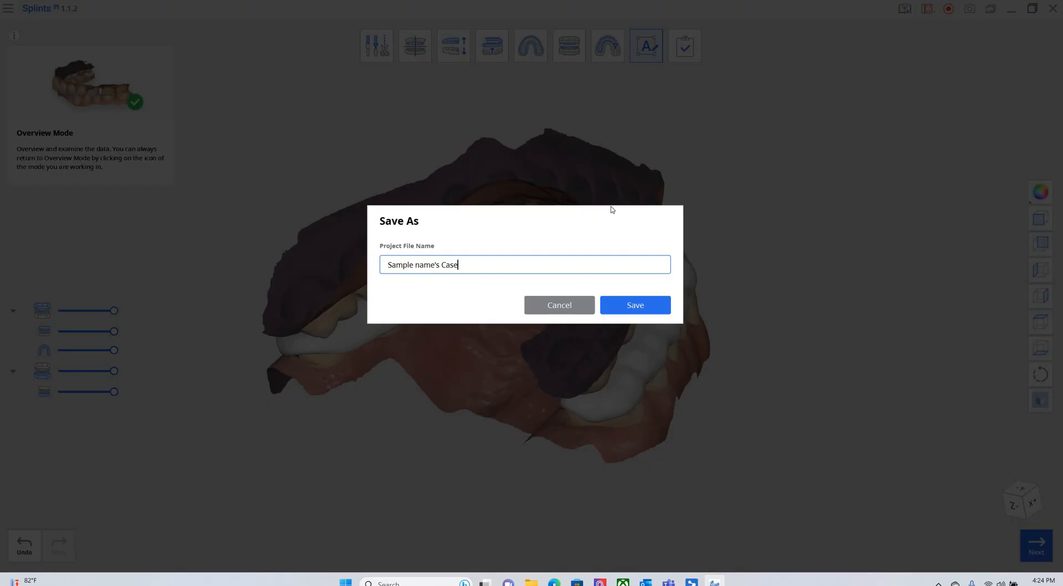
{"action": "left_click", "coordinate": [629, 308]}
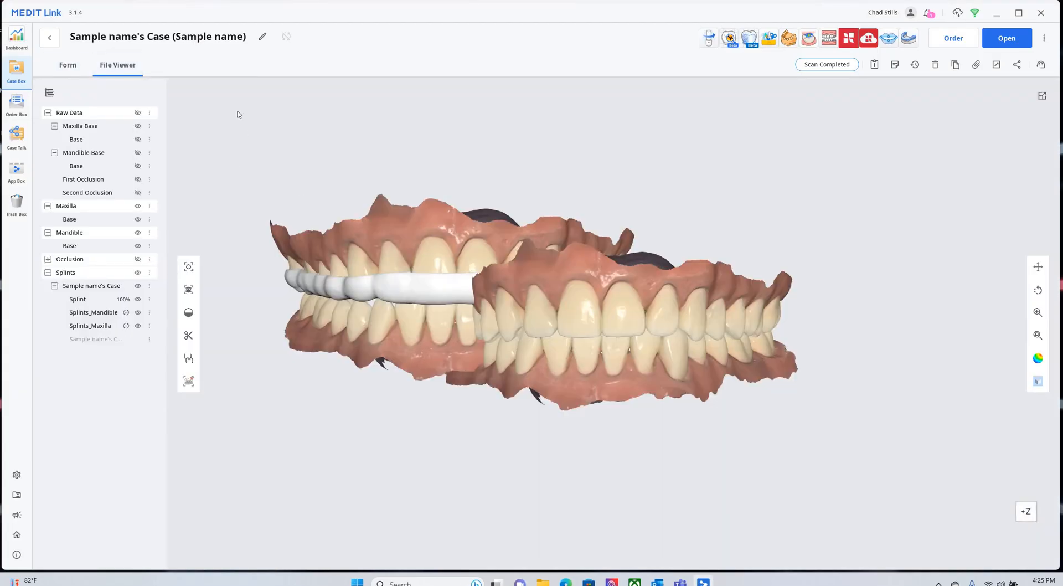
- Return to the case form, switch to RayWare with the case files, and delete all jaw and occlusion scans, keeping only the splint
{"action": "left_click", "coordinate": [65, 72]}
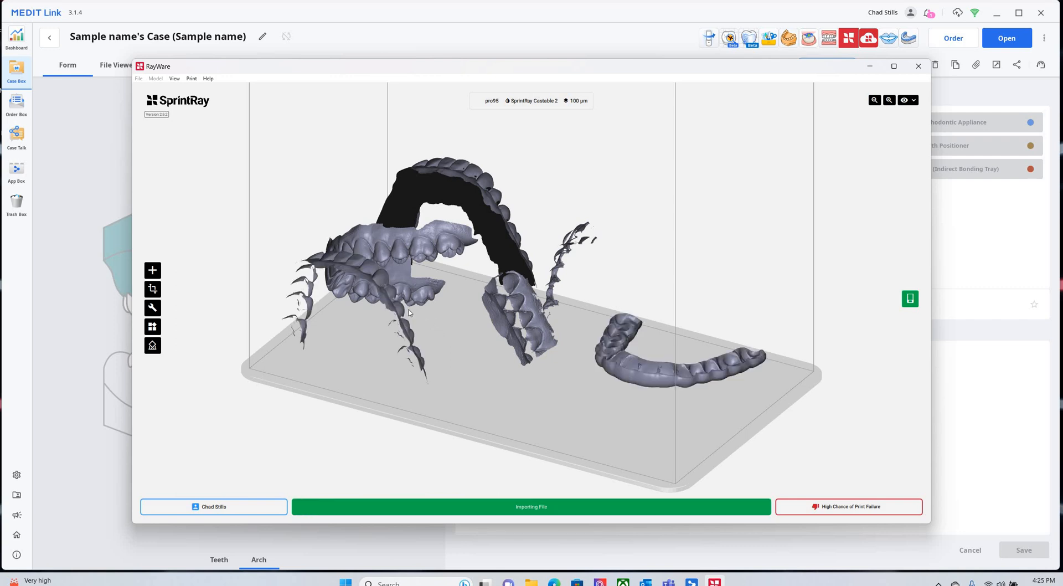
{"action": "left_click", "coordinate": [451, 174]}
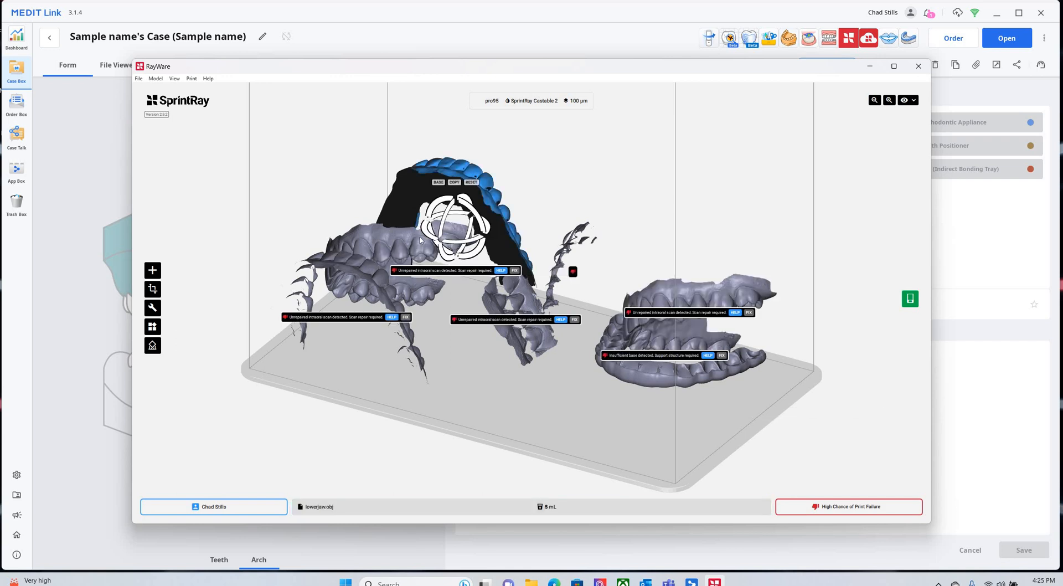
{"action": "key", "text": "Delete"}
{"action": "left_click", "coordinate": [357, 275]}
{"action": "key", "text": "Delete"}
{"action": "left_click", "coordinate": [360, 279]}
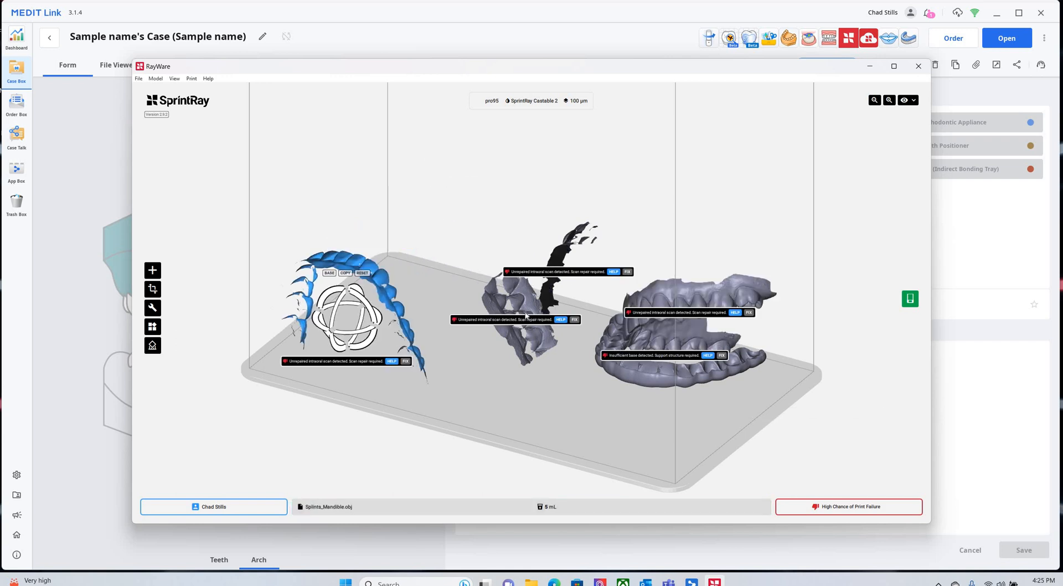
{"action": "key", "text": "Delete"}
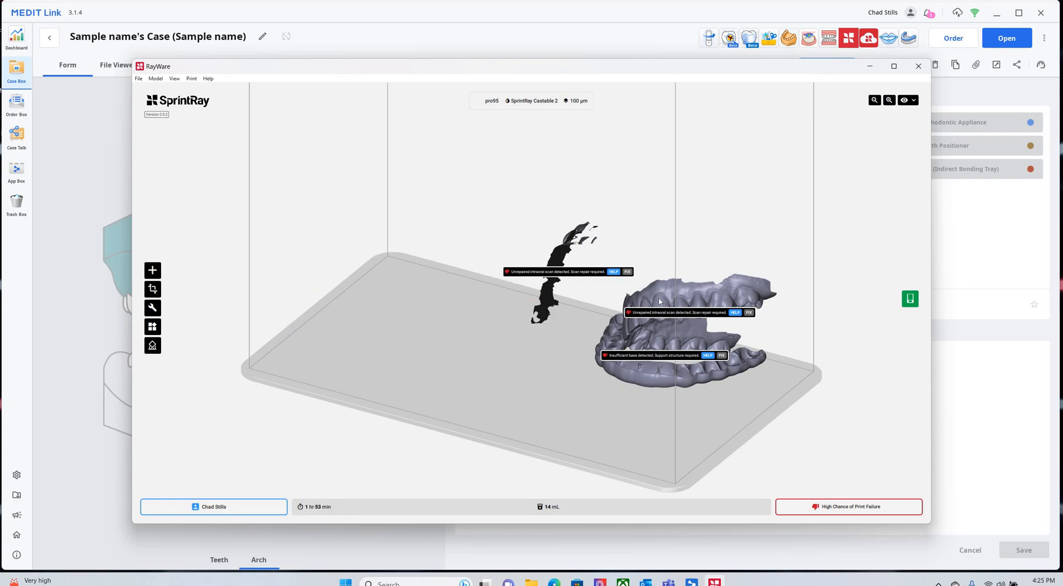
{"action": "left_click", "coordinate": [554, 261]}
{"action": "key", "text": "Delete"}
{"action": "left_click", "coordinate": [690, 332]}
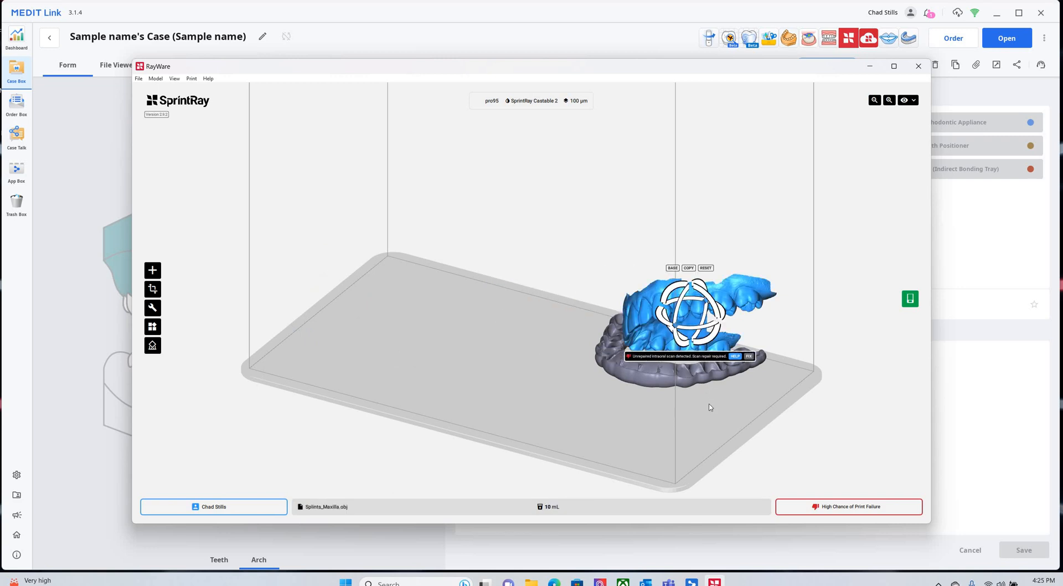
{"action": "key", "text": "Delete"}
- Fix the splint's insufficient base by generating support structures, and inspect the supports underneath it
{"action": "right_click_drag", "start_coordinate": [684, 411], "coordinate": [698, 410]}
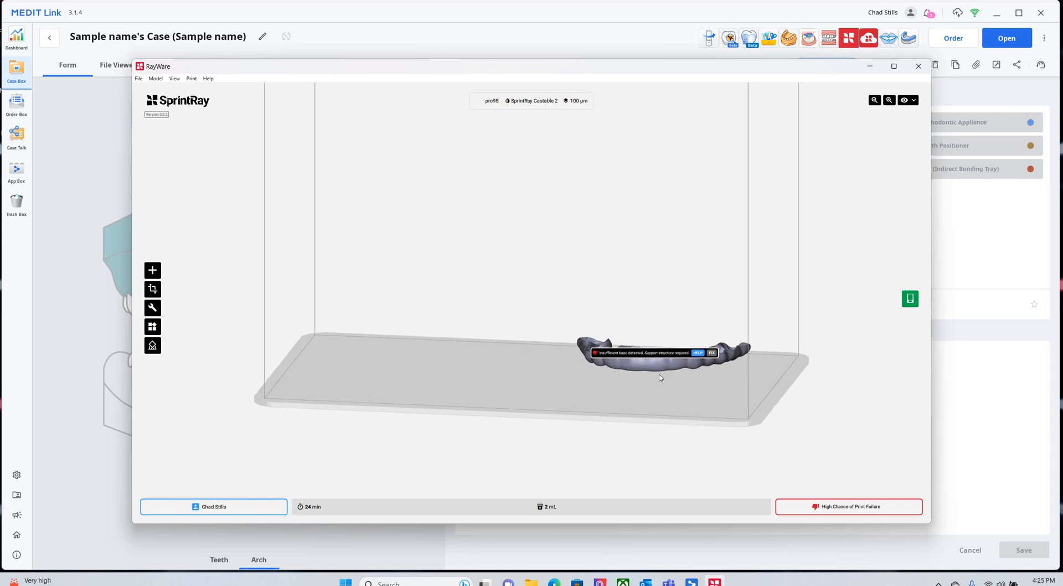
{"action": "left_click", "coordinate": [712, 353]}
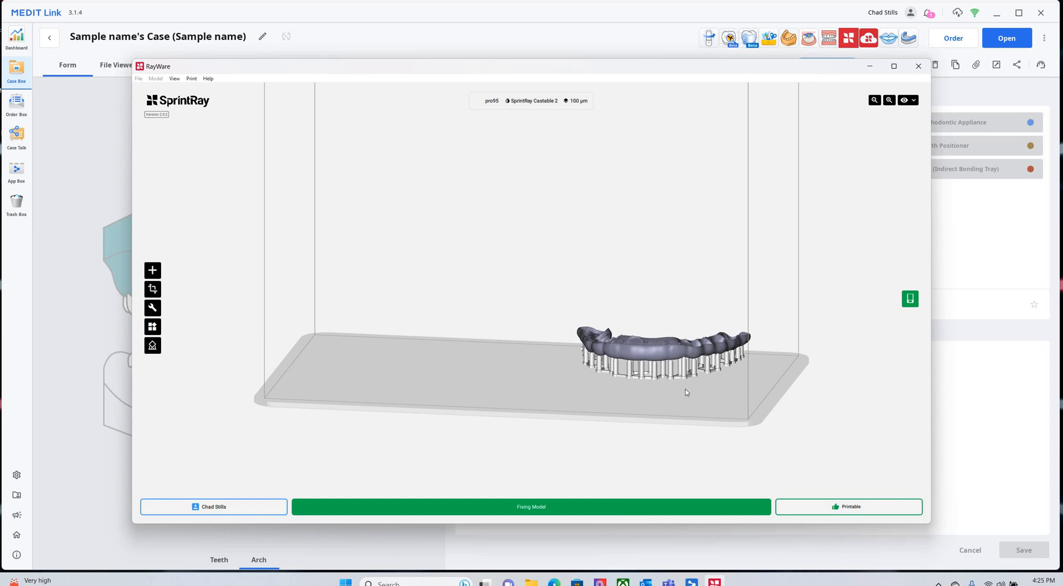
{"action": "scroll", "coordinate": [688, 392], "scroll_direction": "down", "scroll_amount": 2}
{"action": "scroll", "coordinate": [700, 407], "scroll_direction": "up", "scroll_amount": 10}
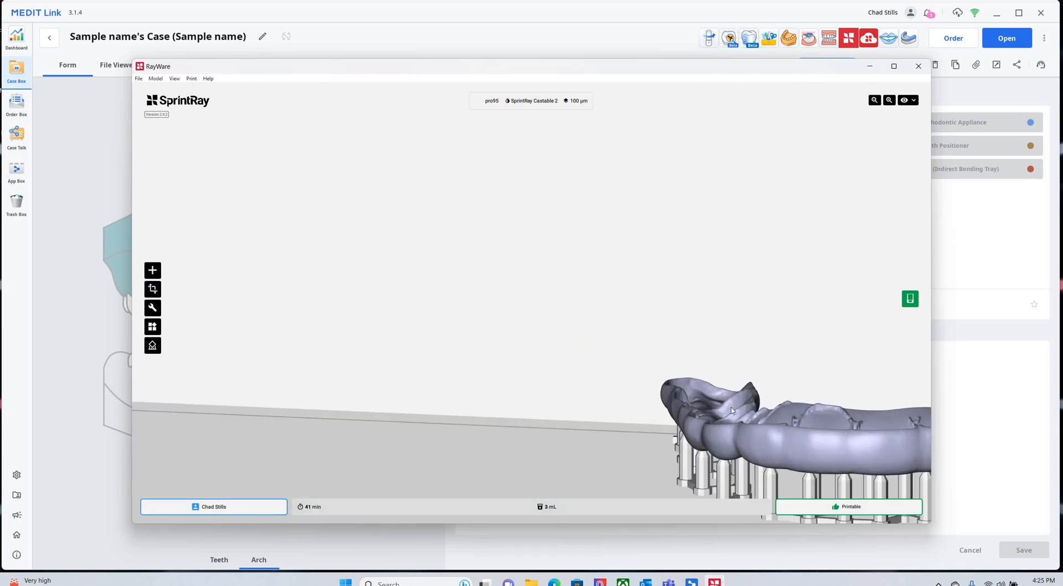
{"action": "scroll", "coordinate": [732, 411], "scroll_direction": "down", "scroll_amount": 5}
{"action": "right_click_drag", "start_coordinate": [734, 418], "coordinate": [326, 504]}
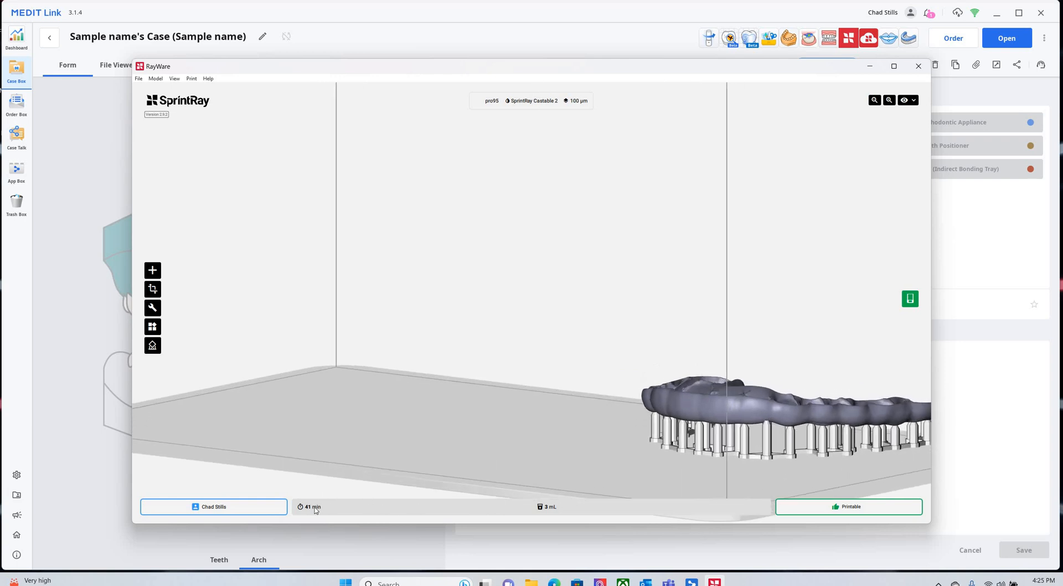